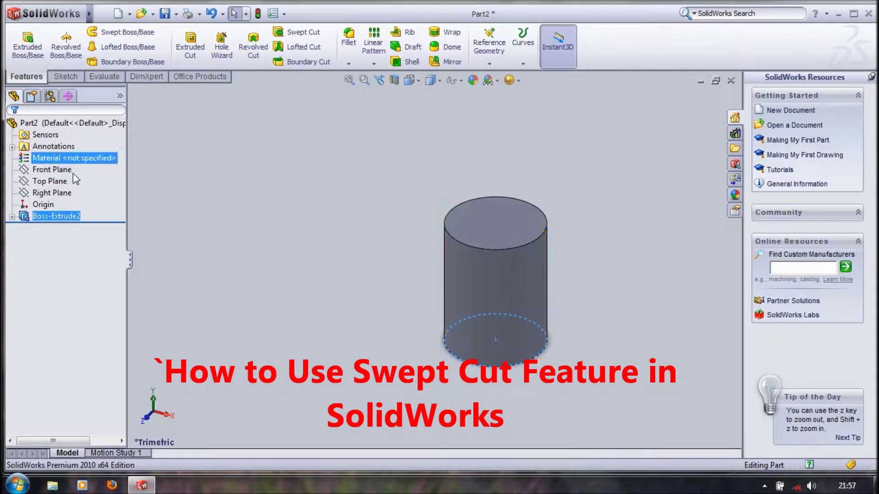
Turn the view Normal To the cylinder's circular top face.
left_click(494, 222)
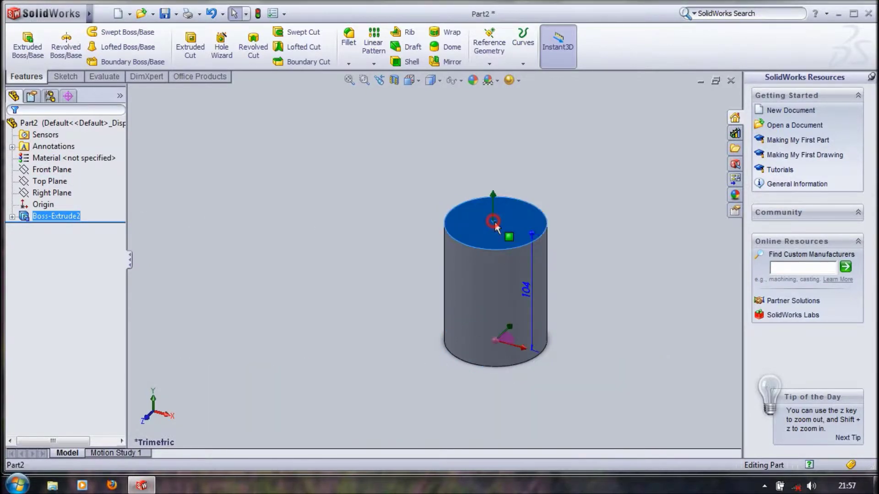
right_click(521, 220)
left_click(586, 199)
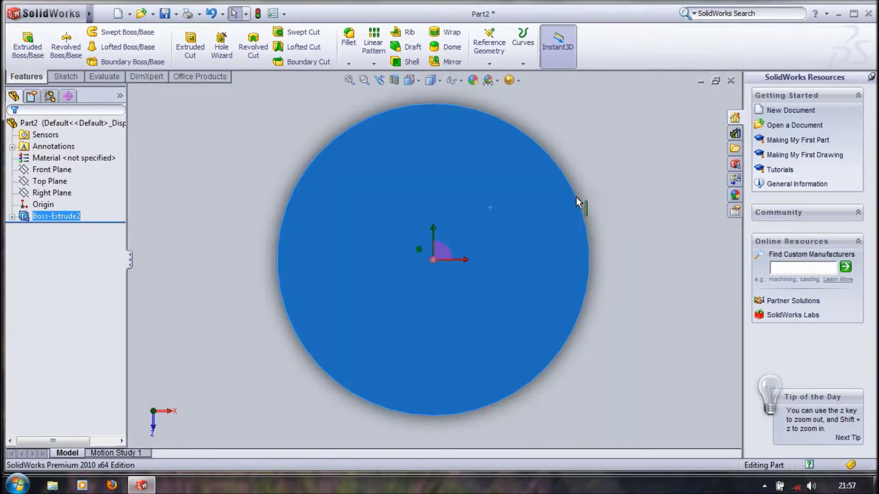
Sketch an open C-shaped spline around the top face's centre and exit it as Sketch6.
left_click(65, 76)
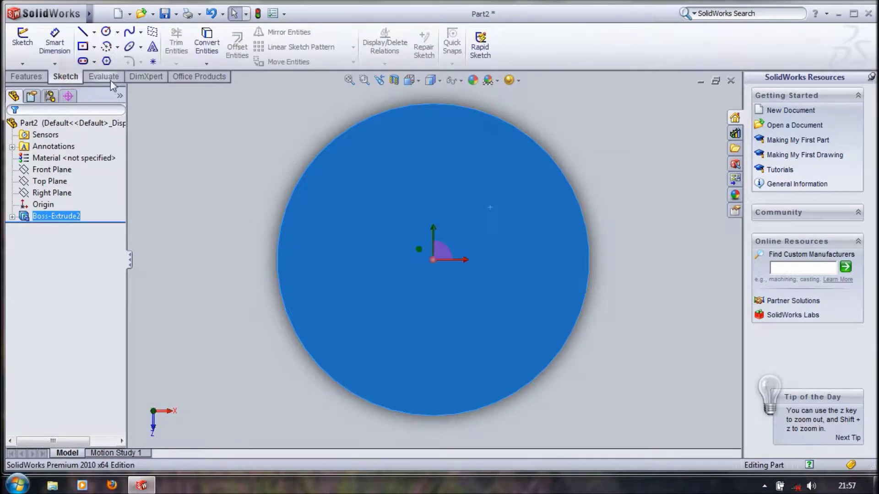
left_click(131, 32)
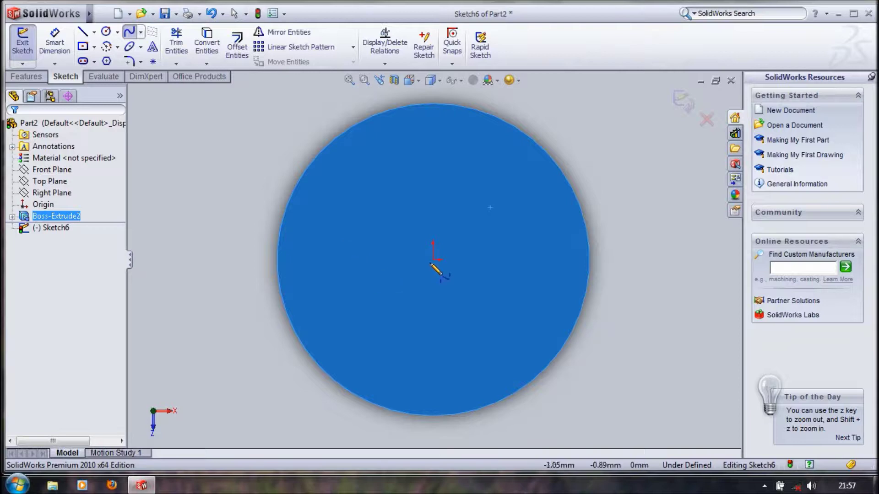
left_click(340, 269)
left_click(353, 184)
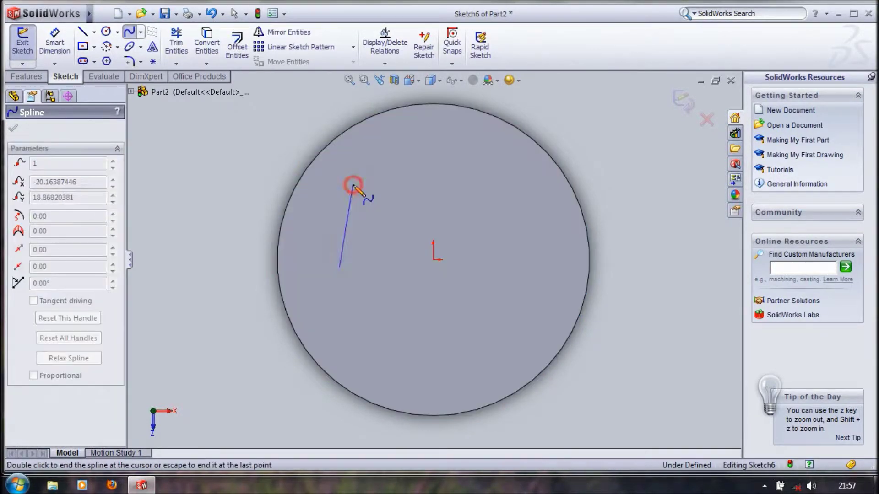
left_click(457, 169)
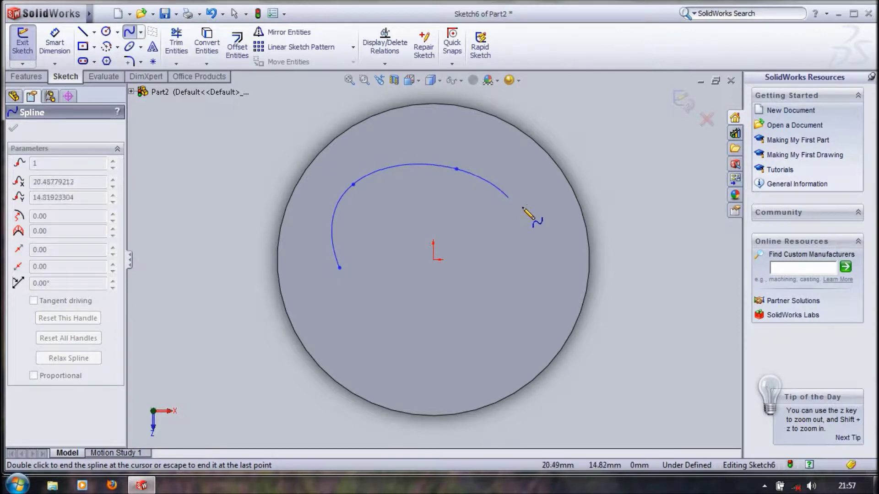
left_click(531, 244)
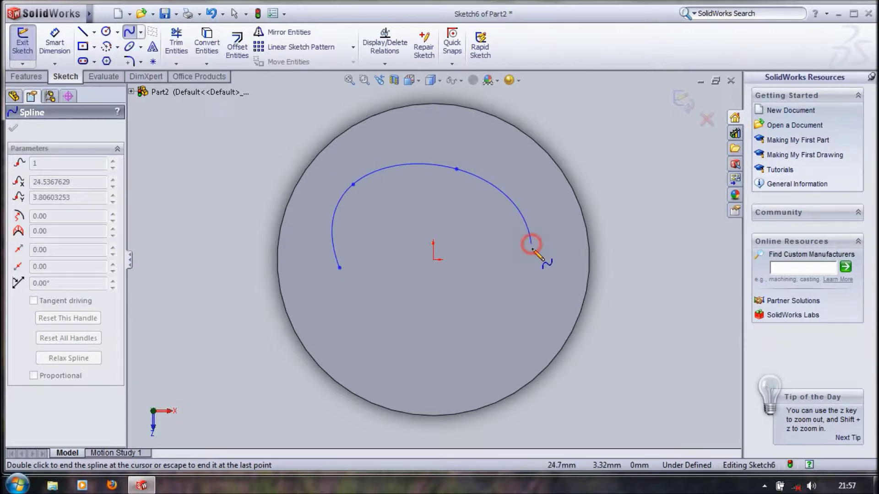
left_click(492, 317)
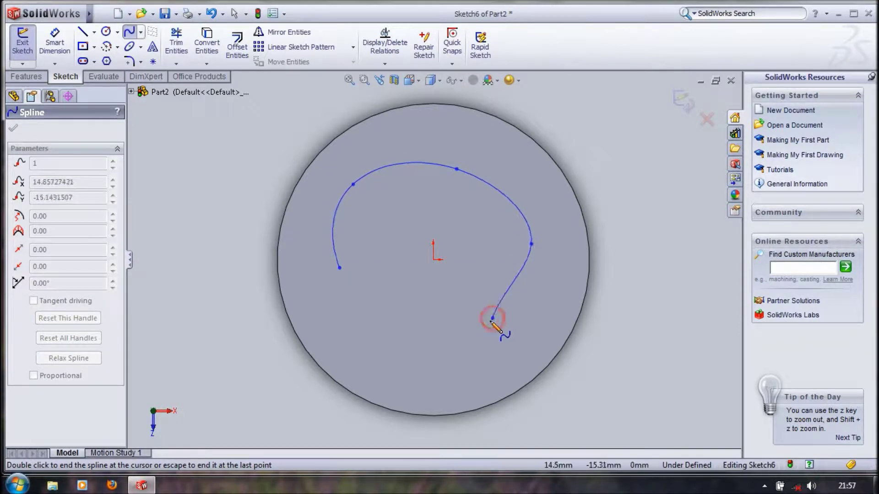
left_click(426, 335)
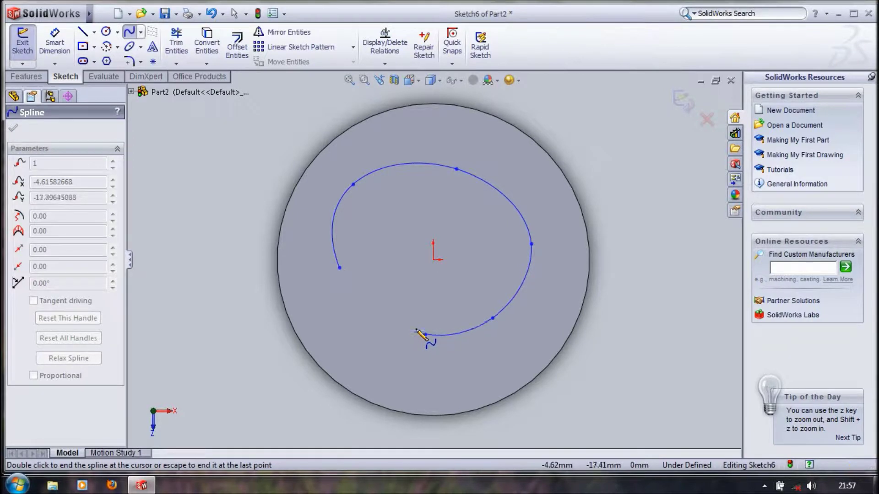
key("Escape")
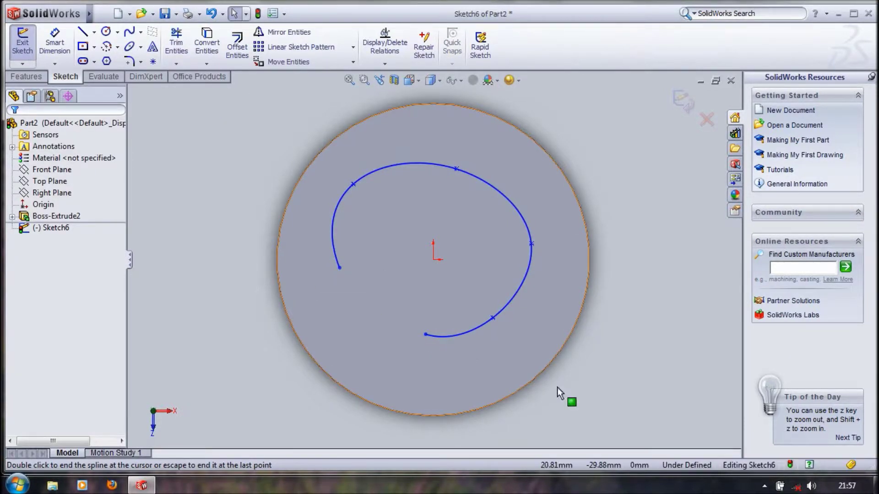
left_click(766, 486)
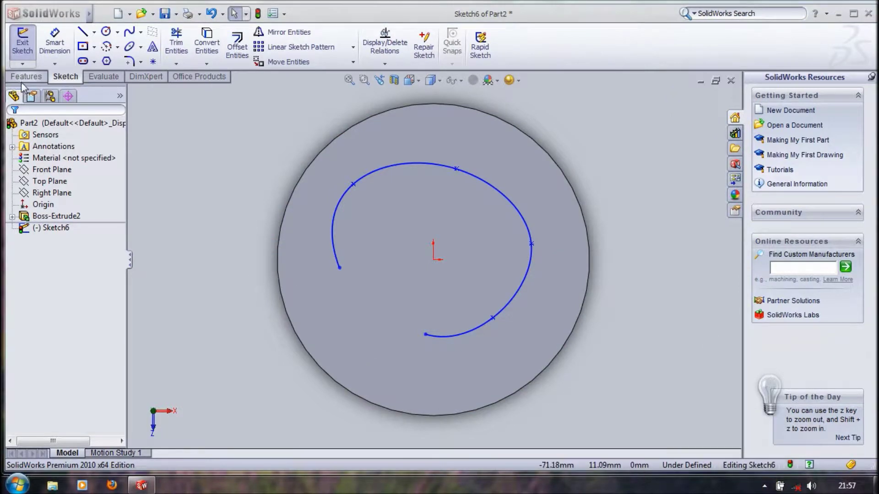
left_click(22, 41)
left_click(52, 228)
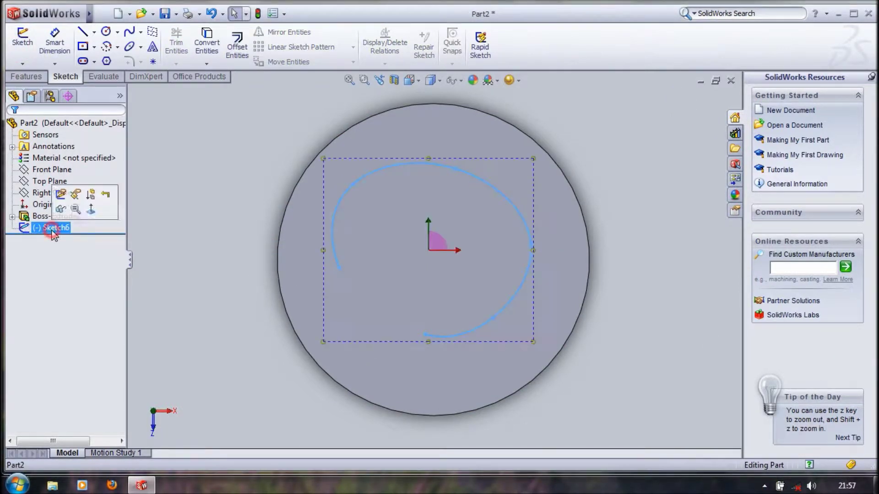
Edit Sketch6 at the spline's start point and list the Reference Geometry options.
left_click(26, 76)
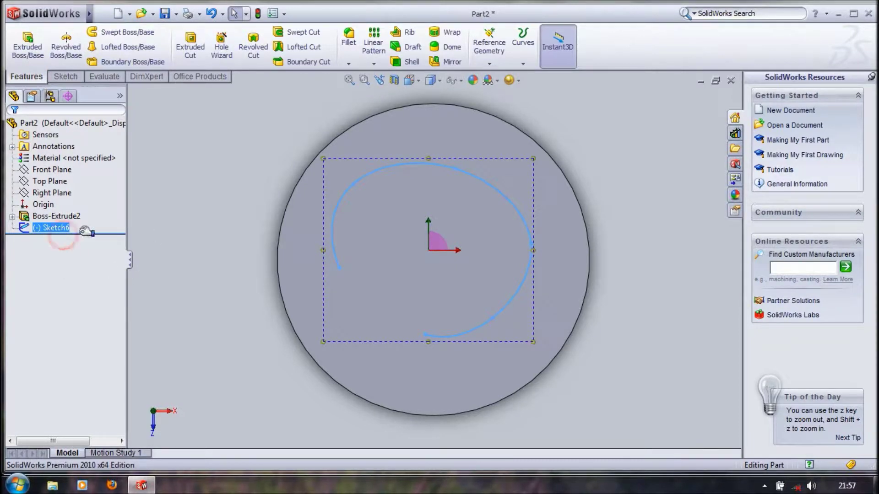
left_click(64, 264)
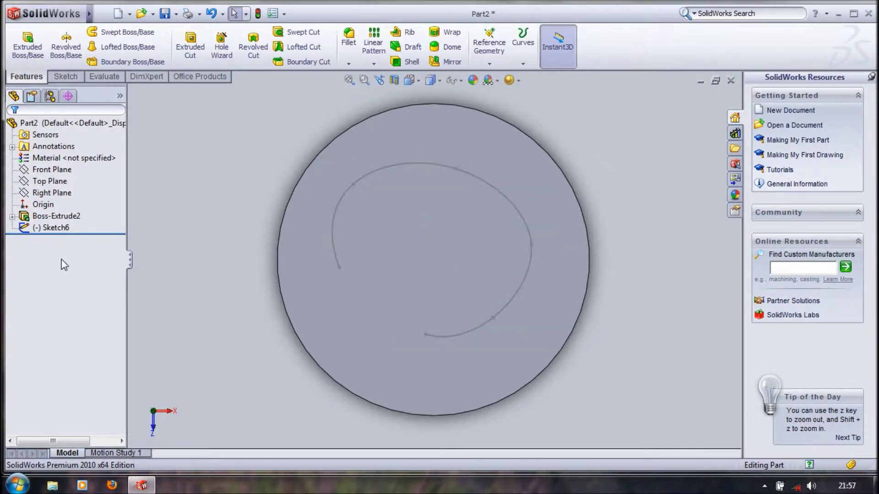
double_click(339, 268)
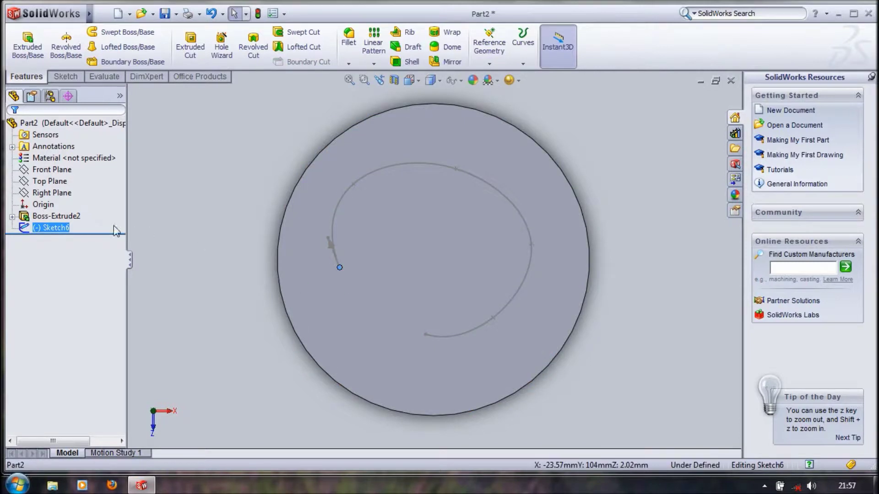
left_click(489, 46)
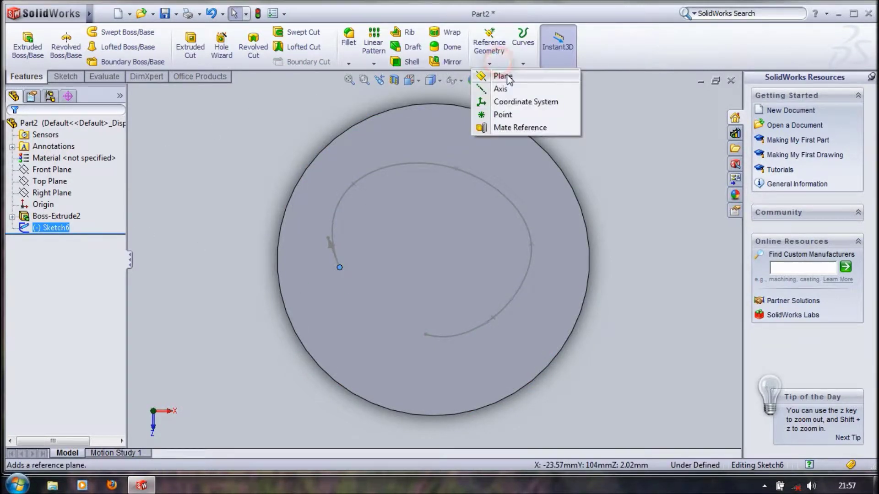
Create Plane2 through the spline's start point, perpendicular to the spline, and view it face-on.
left_click(504, 76)
mouse_move(326, 265)
middle_mouse_down()
mouse_move(327, 229)
mouse_move(331, 247)
middle_mouse_up()
right_click(200, 164)
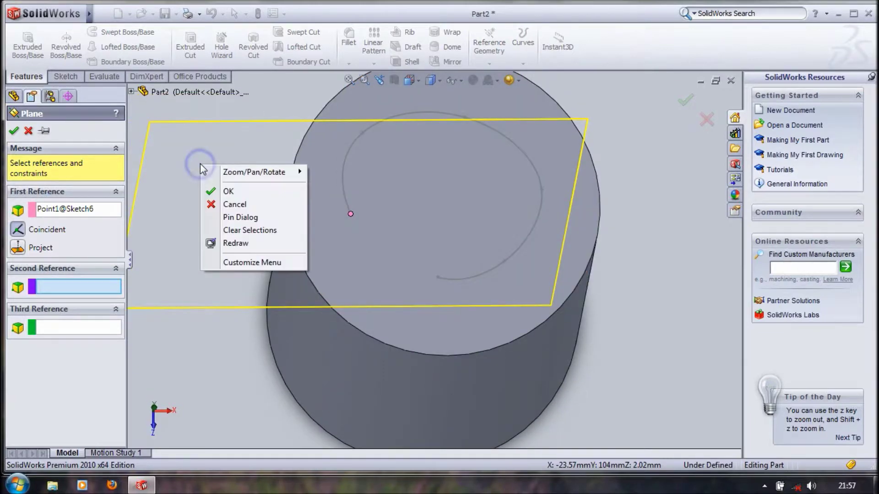
left_click(353, 145)
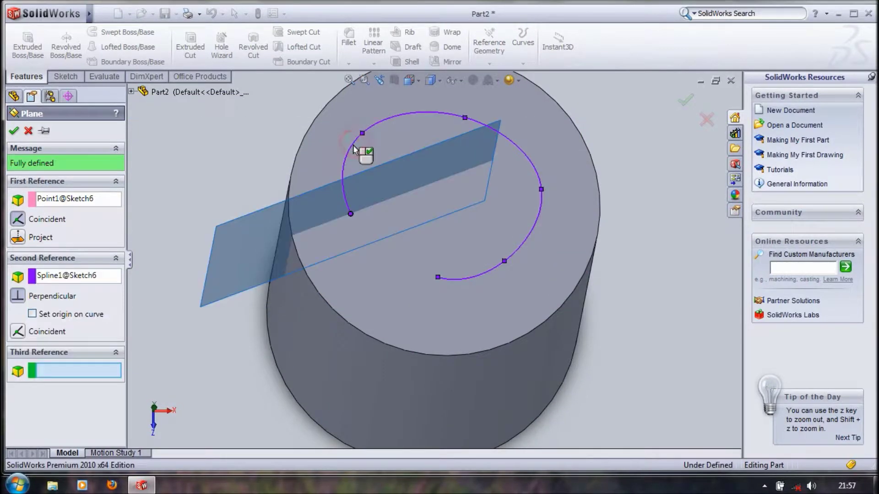
left_click(13, 132)
right_click(237, 232)
left_click(277, 204)
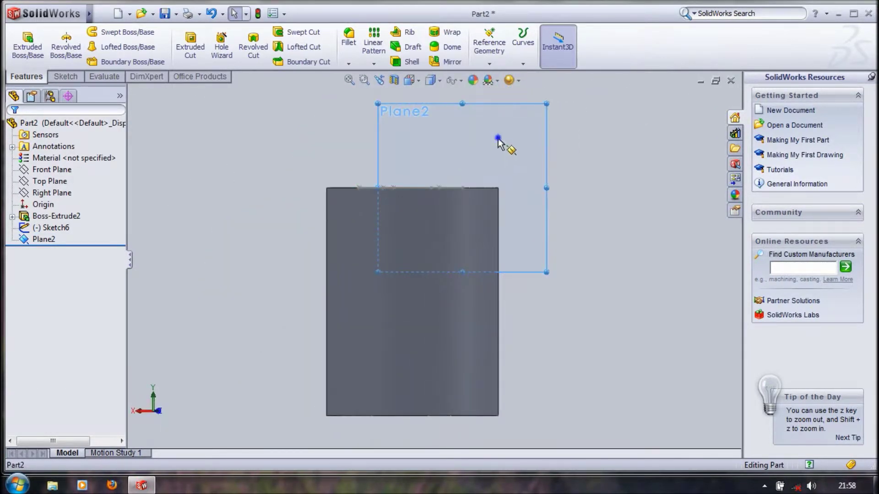
Sketch a circle of radius about 9.23 on Plane2, centred on the spline's start point, as Sketch7.
right_click(498, 139)
left_click(575, 120)
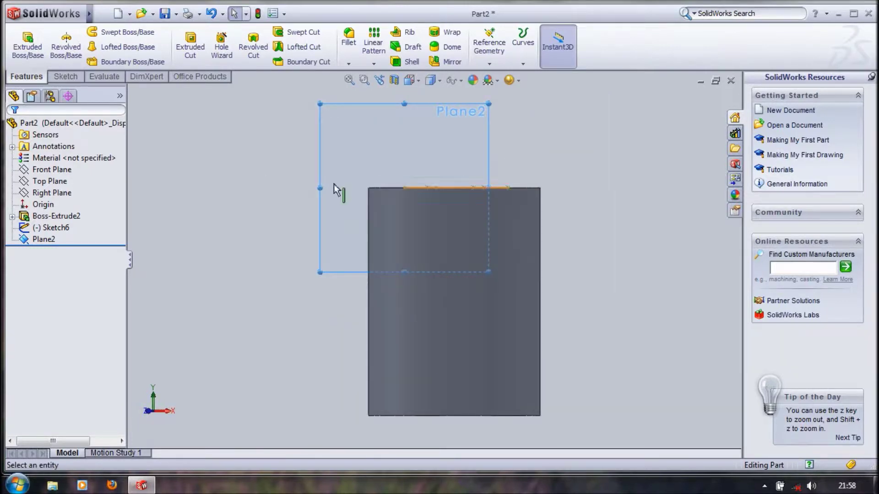
left_click(69, 77)
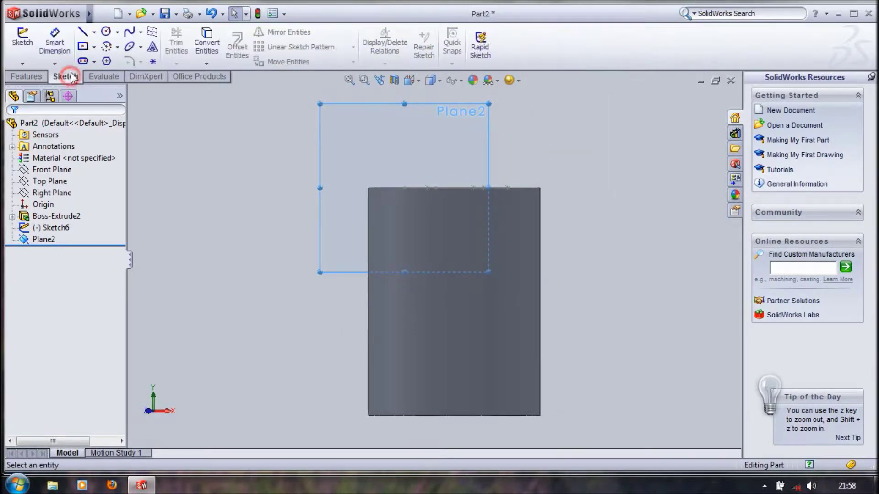
left_click(107, 32)
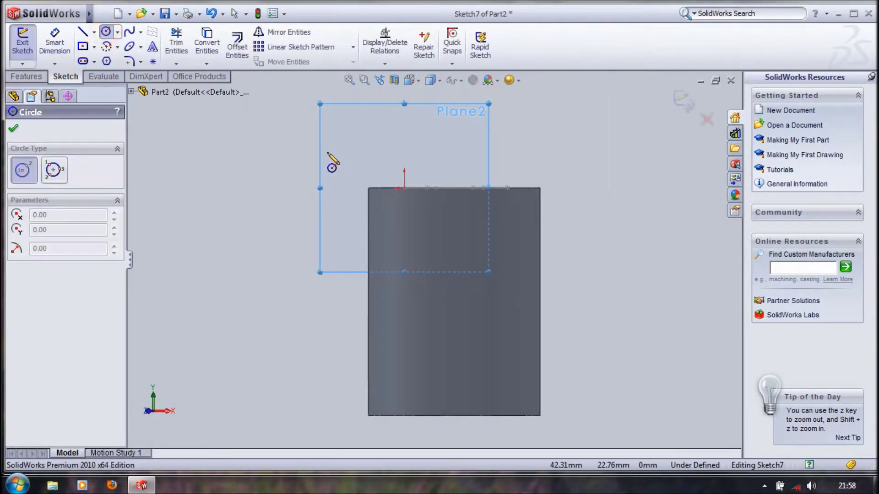
left_click(404, 188)
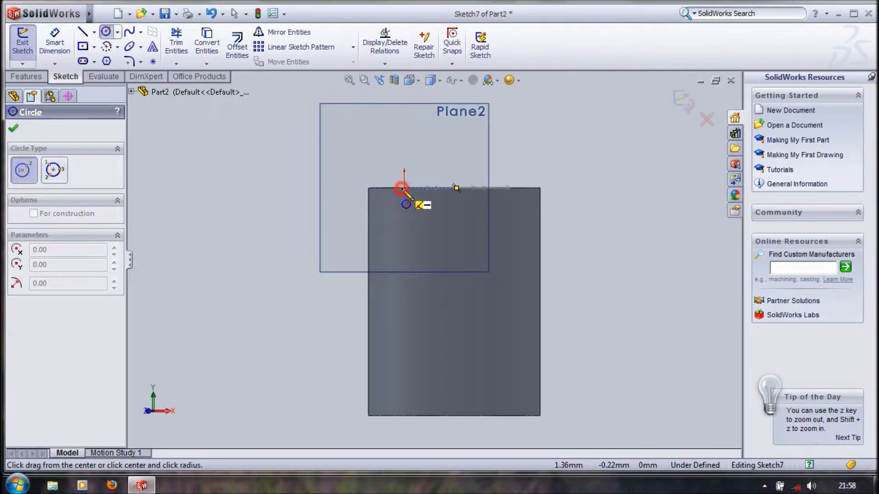
left_click(387, 184)
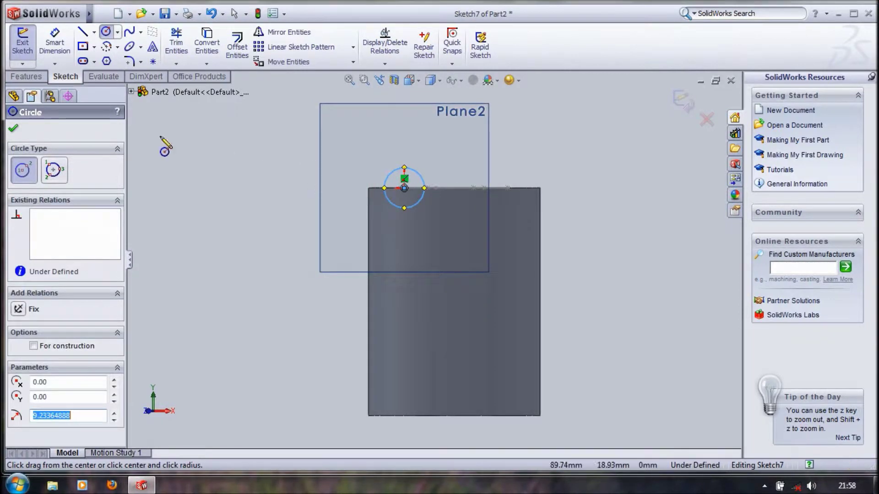
left_click(19, 126)
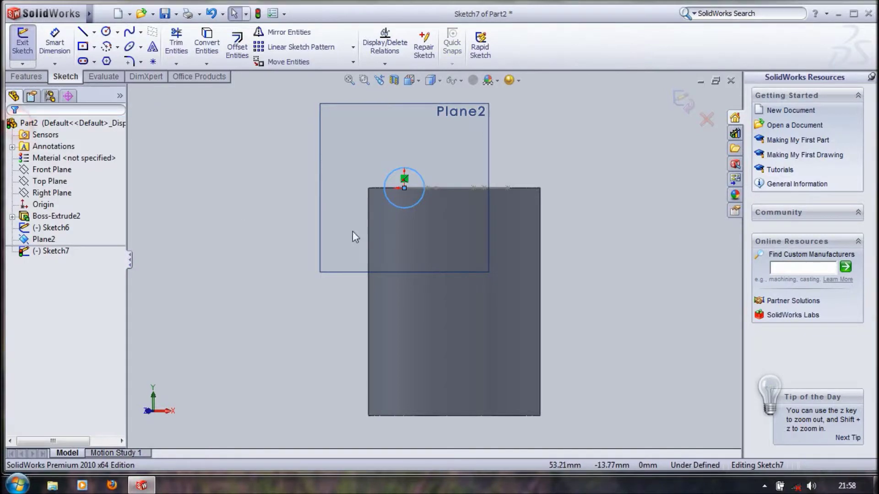
middle_click_drag(497, 240, 497, 320)
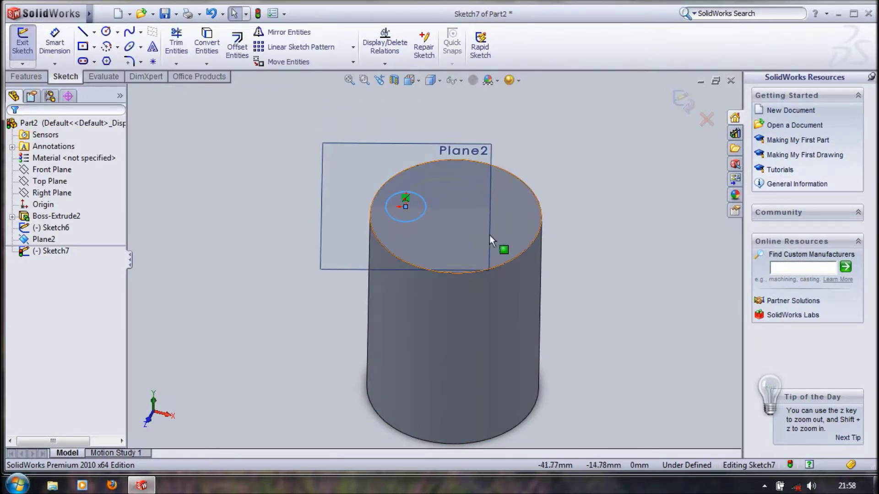
left_click(23, 45)
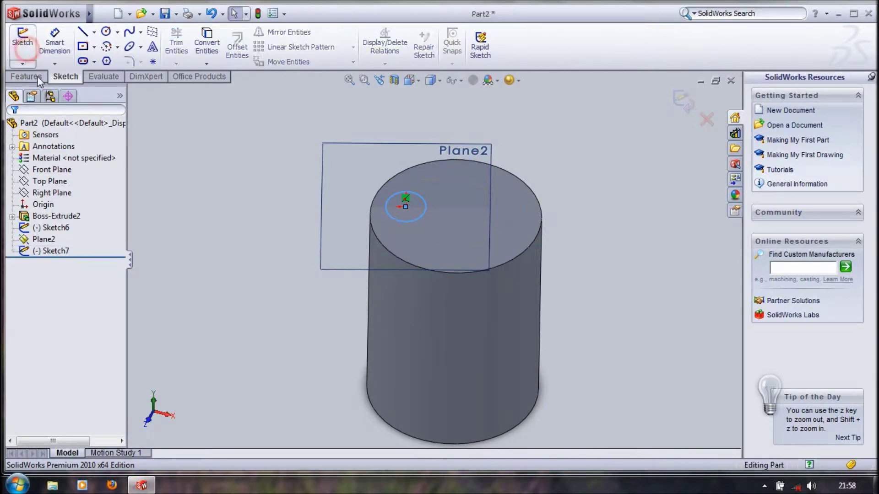
Start a Swept Cut using the Sketch7 circle as its profile.
left_click(29, 76)
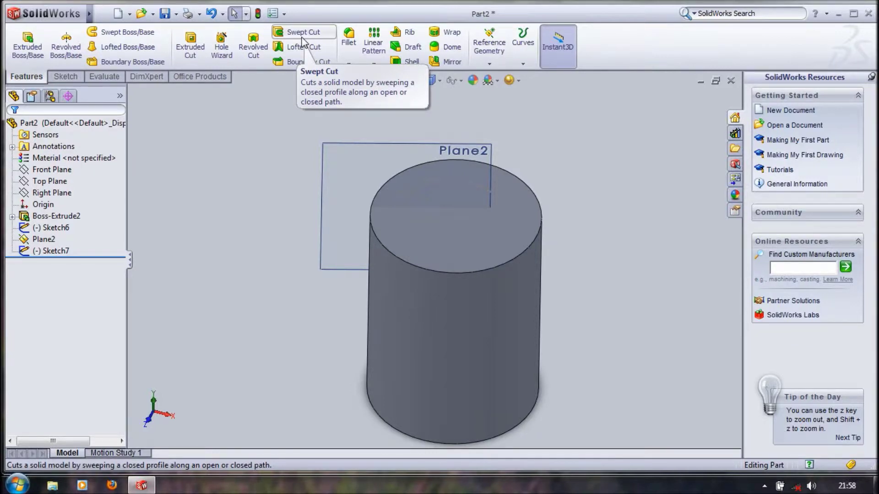
left_click(53, 252)
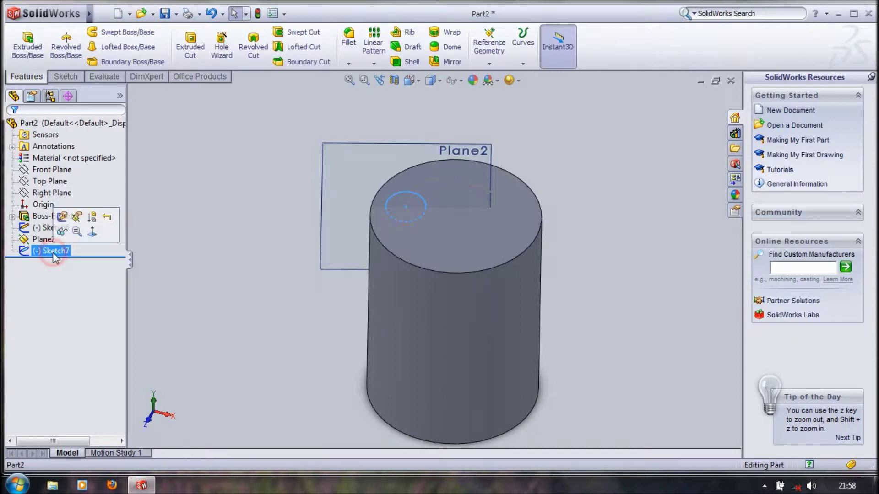
left_click(298, 33)
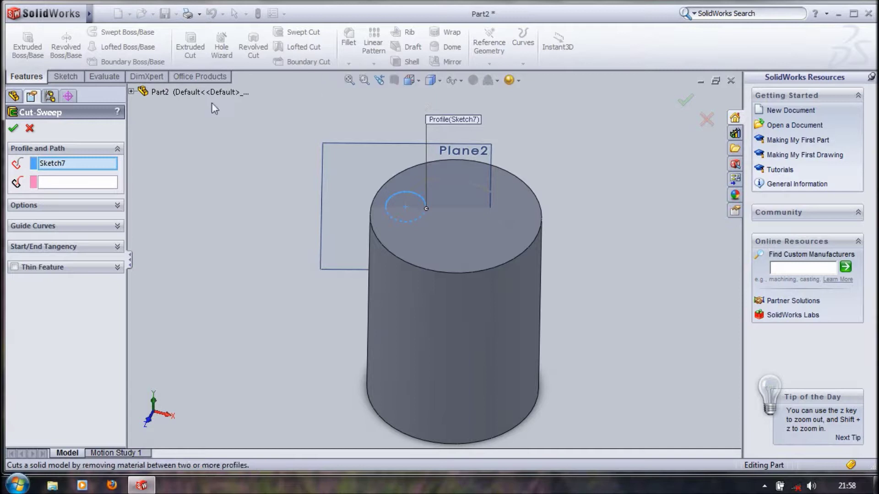
Set Sketch6 as the cut-sweep path and expand the orientation/twist type options.
left_click(67, 182)
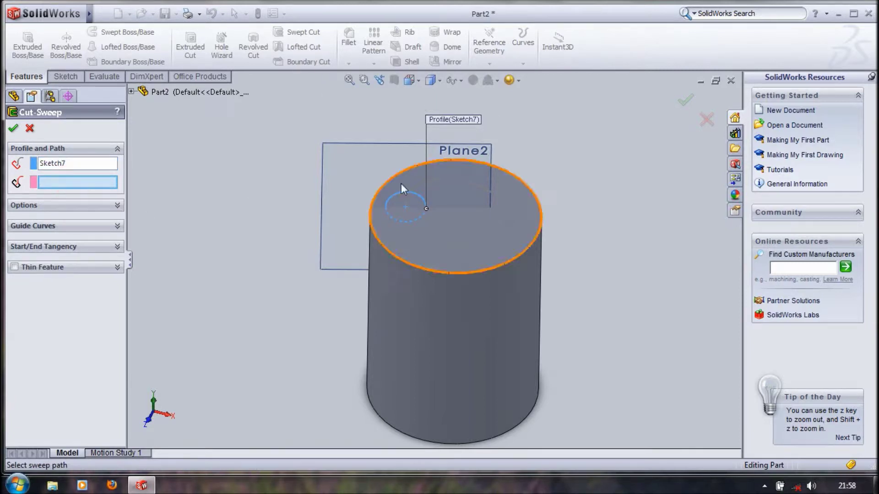
left_click(452, 180)
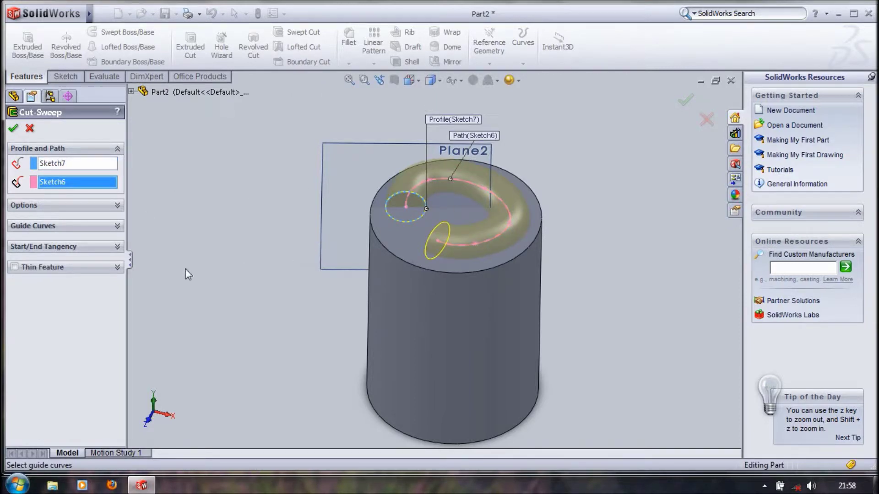
middle_click_drag(314, 226, 309, 173)
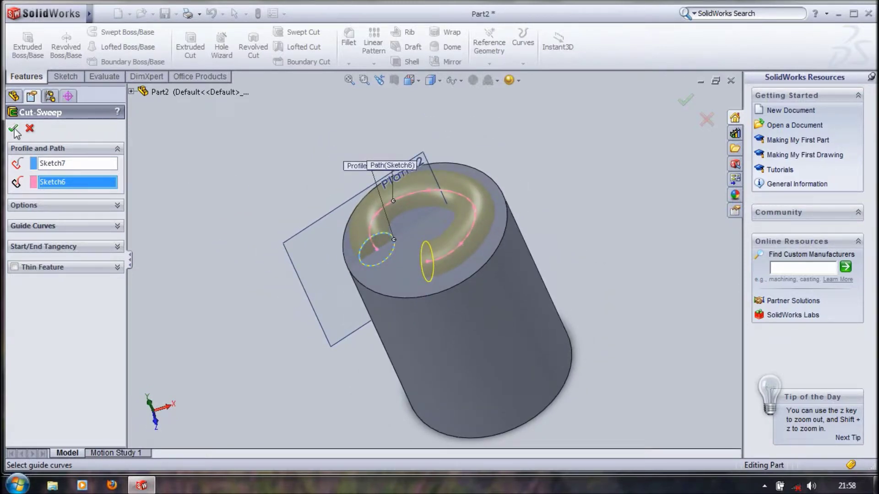
left_click(66, 206)
left_click(105, 229)
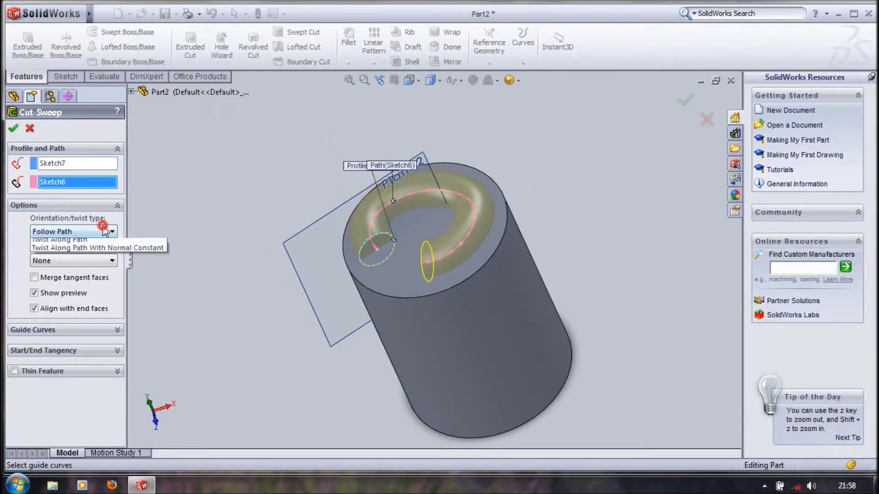
Try Keep normal constant and the guide-curve orientations, settling on Twist Along Path.
left_click(91, 252)
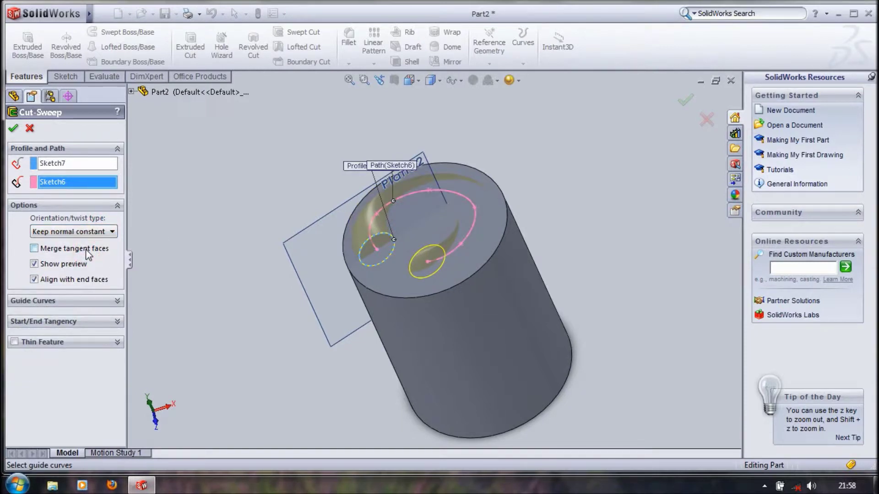
mouse_move(218, 256)
middle_mouse_down()
mouse_move(292, 185)
mouse_move(184, 221)
middle_mouse_up()
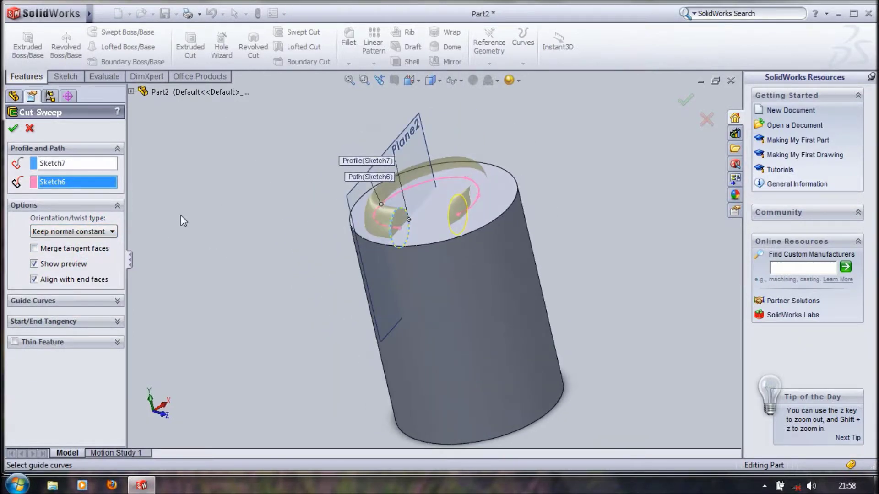
left_click(86, 239)
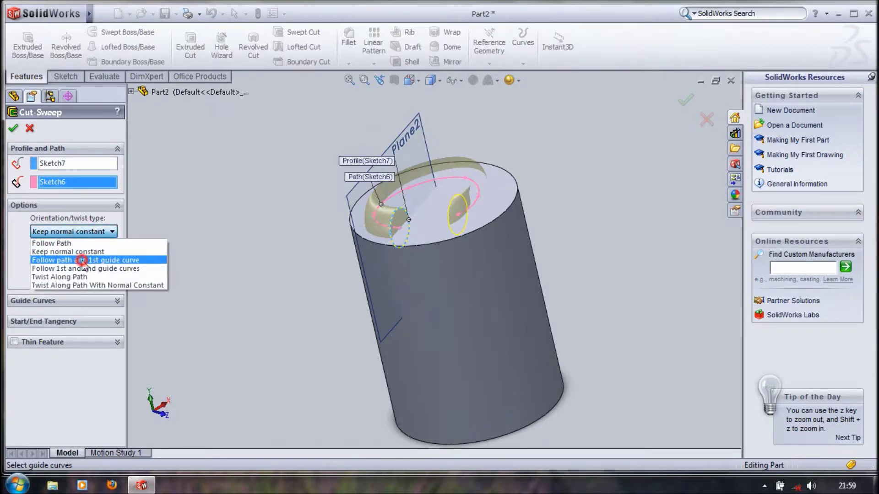
left_click(87, 260)
left_click(97, 231)
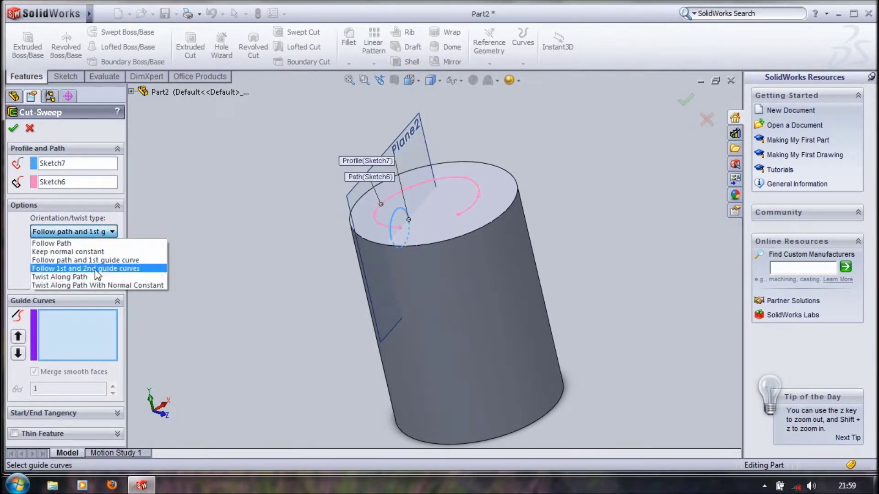
left_click(95, 271)
left_click(98, 232)
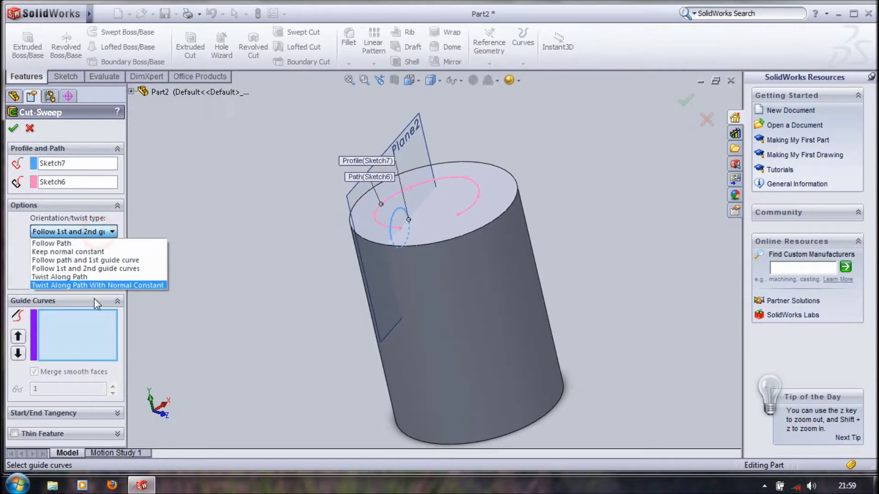
left_click(87, 277)
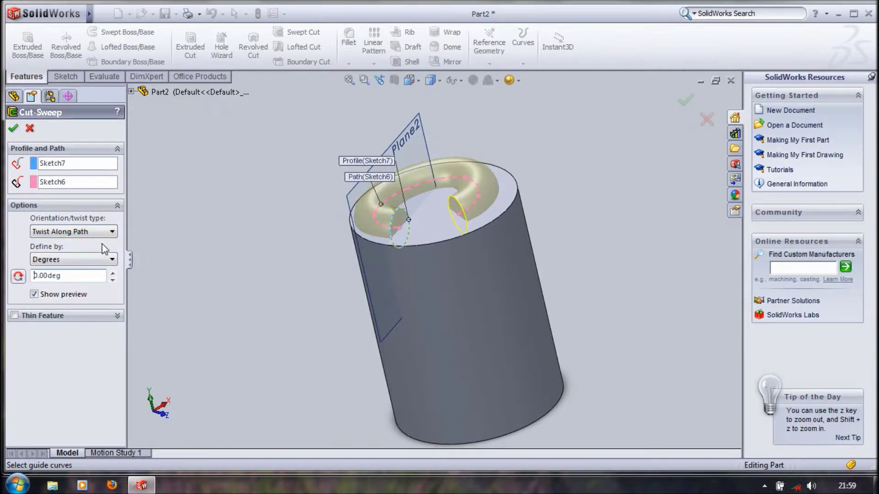
Switch the twist definition to Radians, then back to Degrees.
left_click(94, 262)
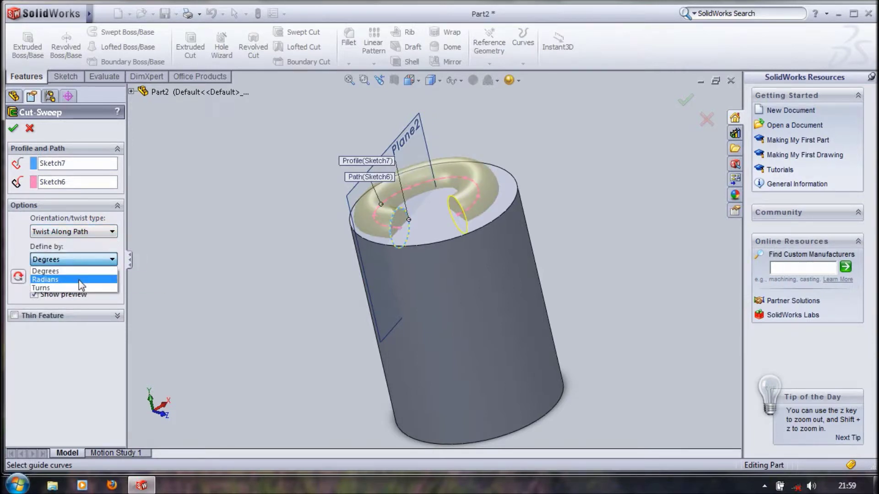
left_click(94, 274)
left_click(99, 260)
left_click(89, 269)
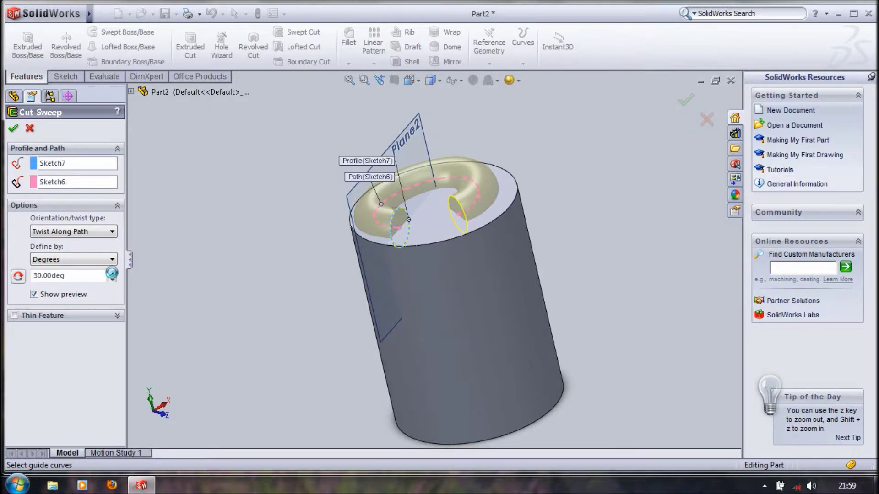
Try Twist Along Path With Normal Constant, then revert the orientation to Follow Path.
left_click(102, 231)
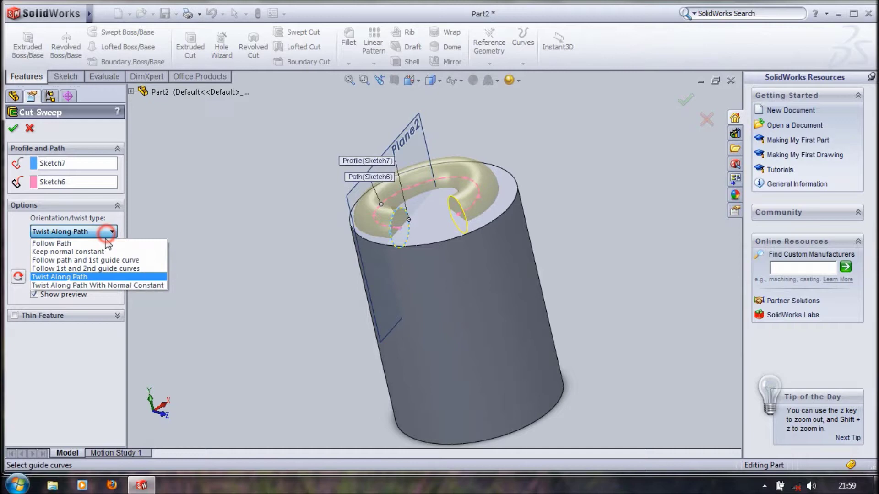
left_click(85, 285)
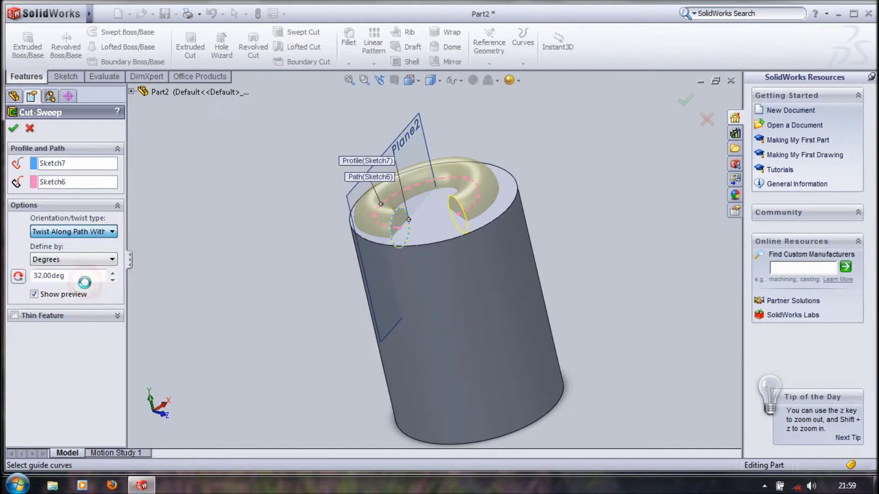
left_click(75, 234)
left_click(62, 245)
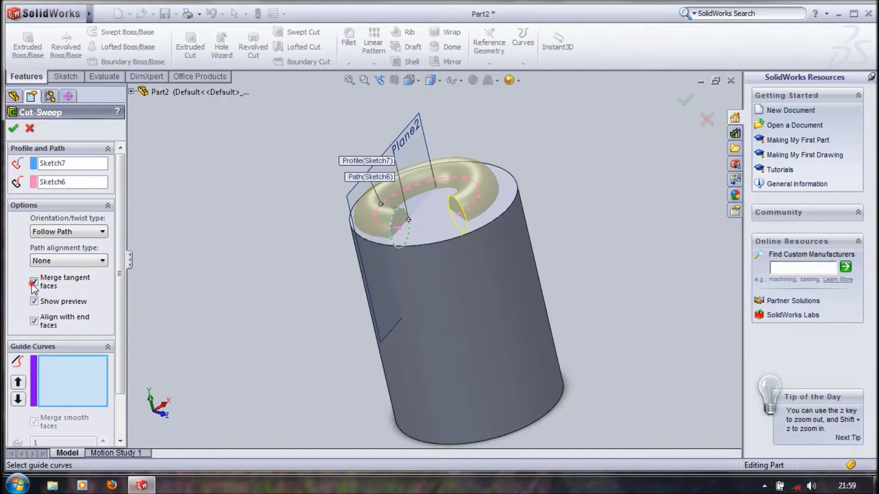
left_click(97, 348)
left_click(93, 377)
left_click(91, 374)
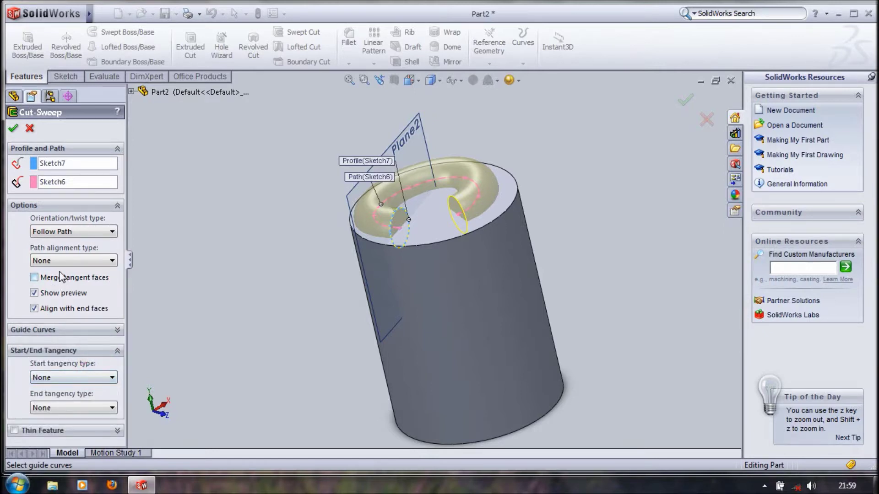
left_click(97, 260)
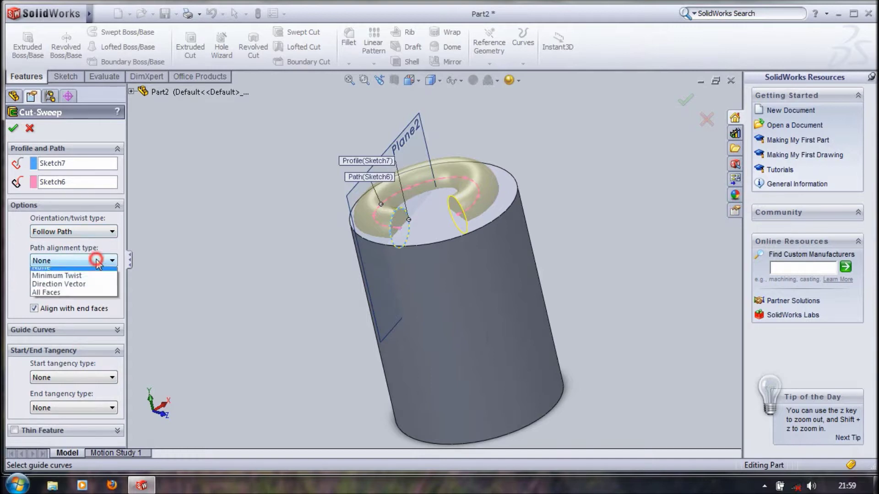
left_click(84, 298)
left_click(524, 247)
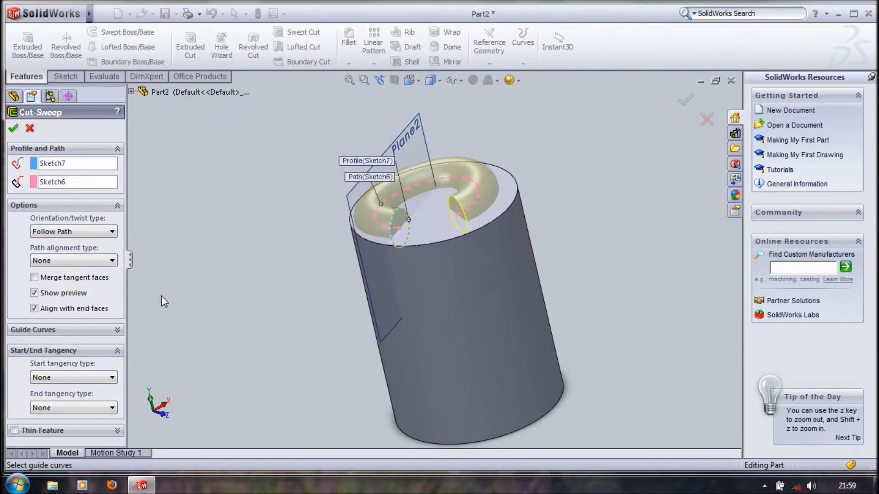
left_click(77, 269)
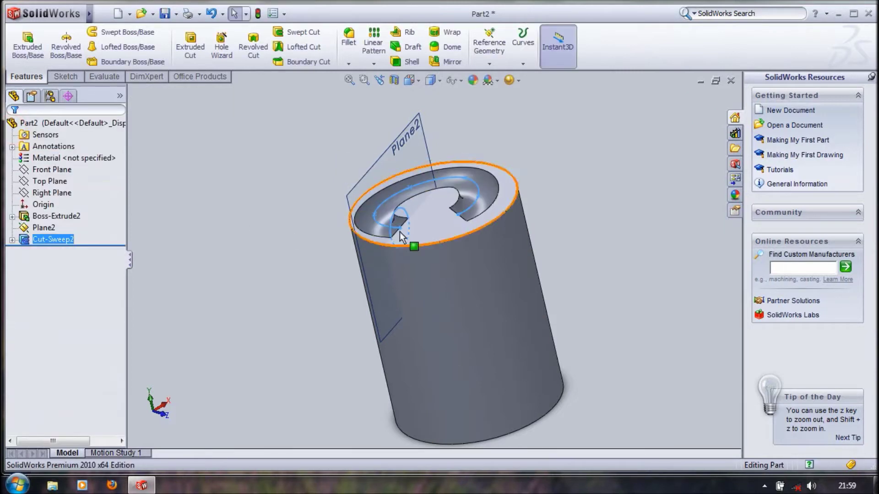
Apply the cut-sweep, creating Cut-Sweep2, and zoom around the grooved cylinder.
mouse_move(412, 242)
middle_mouse_down()
mouse_move(453, 272)
mouse_move(458, 222)
middle_mouse_up()
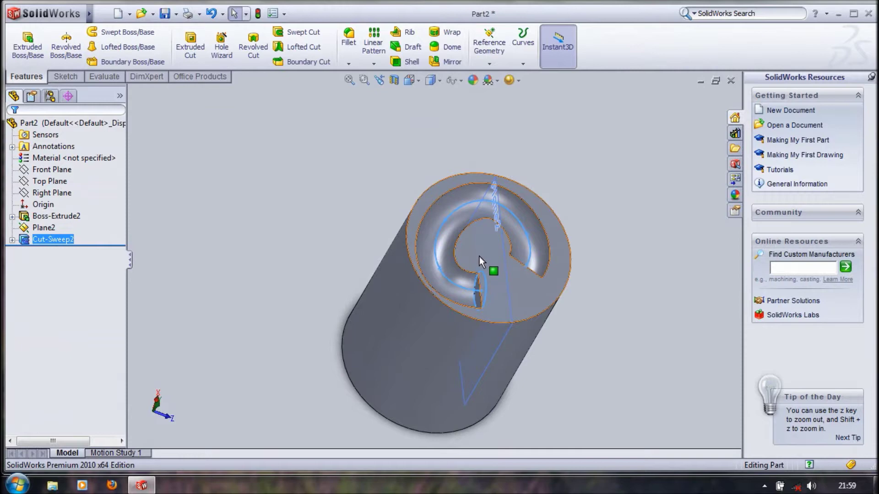
scroll(479, 257, "up", 3)
scroll(425, 249, "down", 5)
scroll(425, 248, "down", 2)
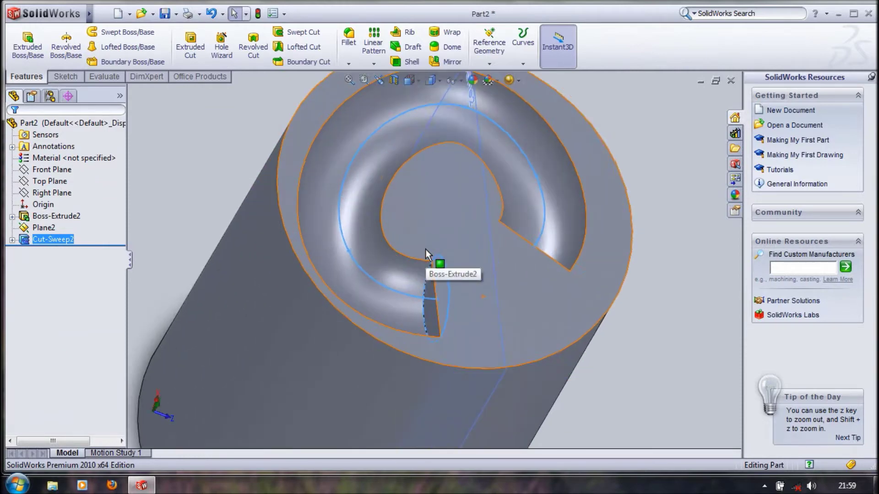
scroll(412, 253, "down", 2)
Orbit closely around the groove, bring the plain end forward, and select Plane2.
mouse_move(412, 254)
middle_mouse_down()
mouse_move(373, 212)
mouse_move(324, 234)
mouse_move(275, 298)
mouse_move(330, 348)
mouse_move(402, 353)
middle_mouse_up()
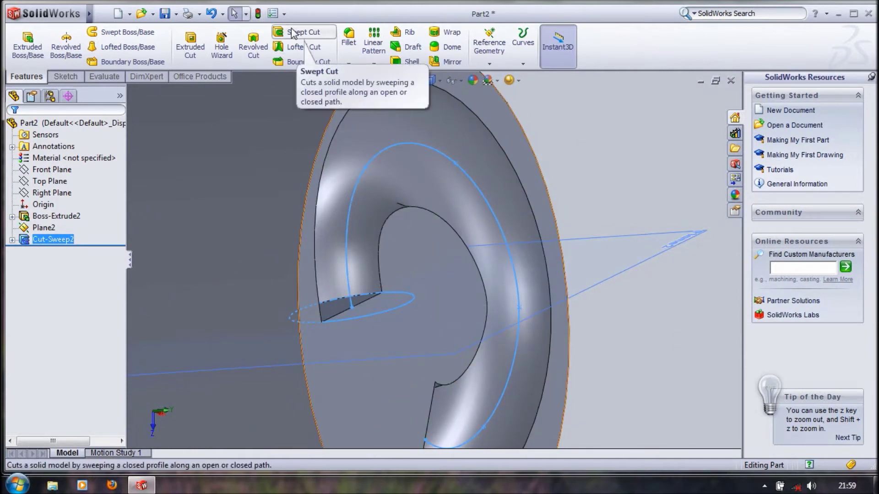
scroll(504, 287, "up", 5)
scroll(398, 300, "down", 4)
scroll(345, 309, "up", 4)
middle_click_drag(345, 310, 387, 276)
left_click(369, 266)
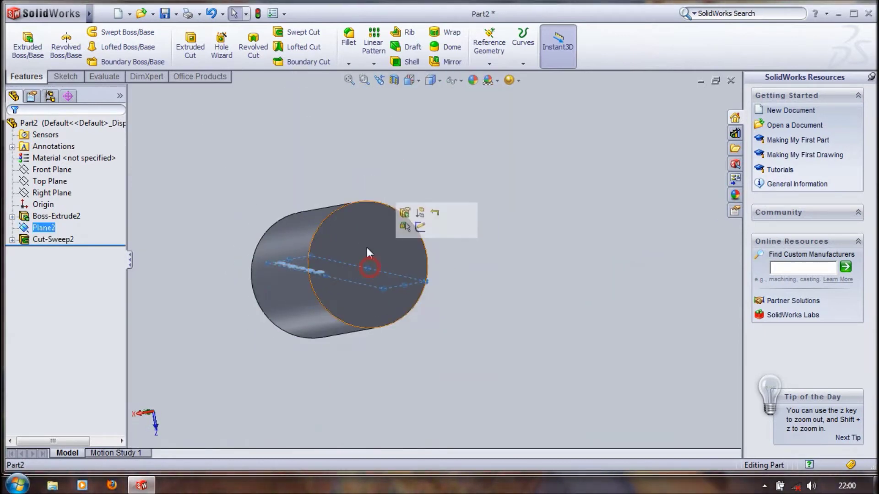
Select the cylinder's end face.
right_click(378, 232)
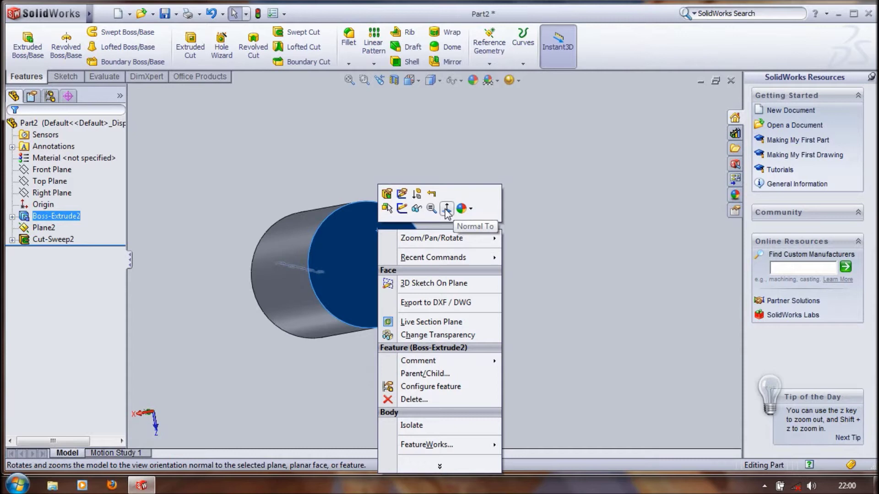
left_click(343, 237)
left_click(391, 231)
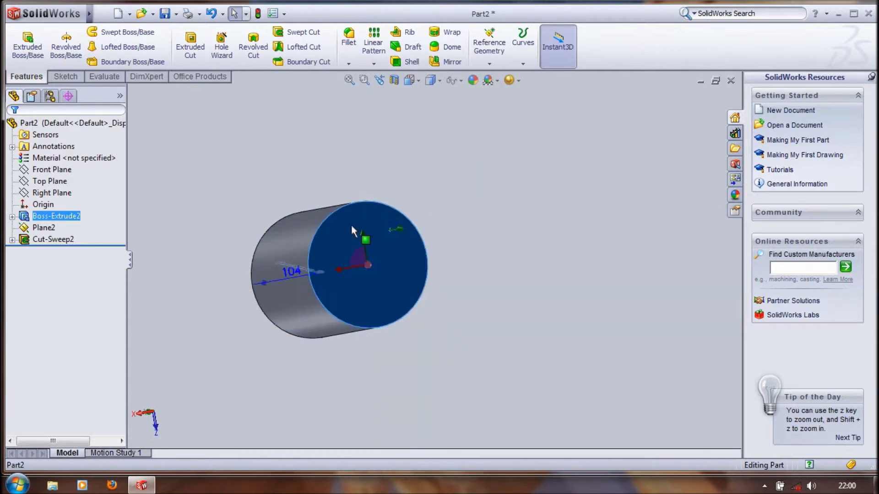
left_click(367, 145)
left_click(350, 231)
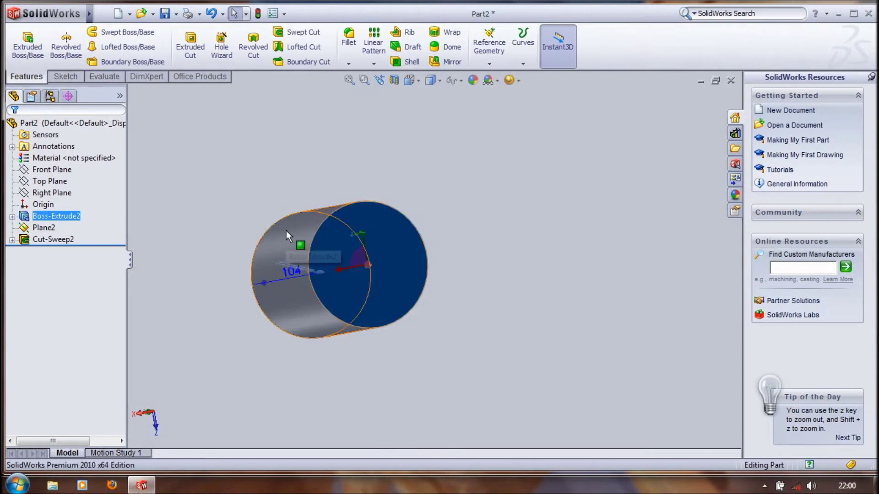
Slice the grooved cylinder with a Section View along Plane2 at 0.00mm.
middle_click_drag(286, 230, 395, 187)
left_click(340, 223)
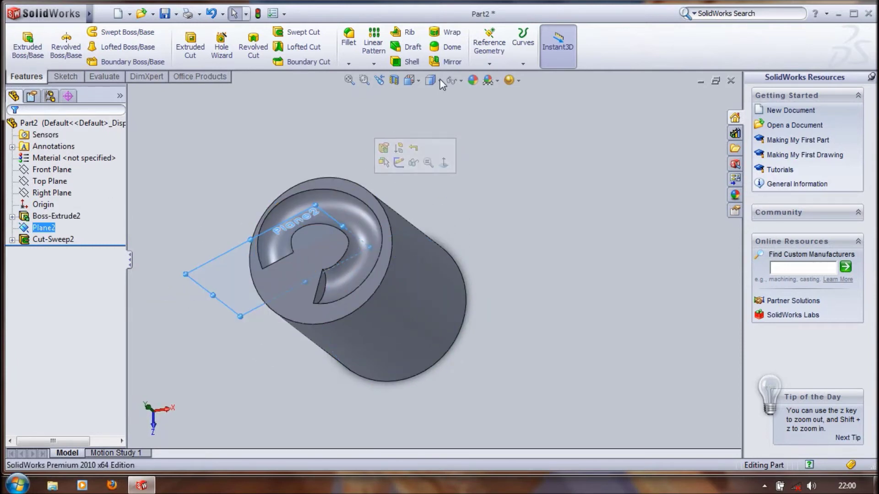
left_click(395, 81)
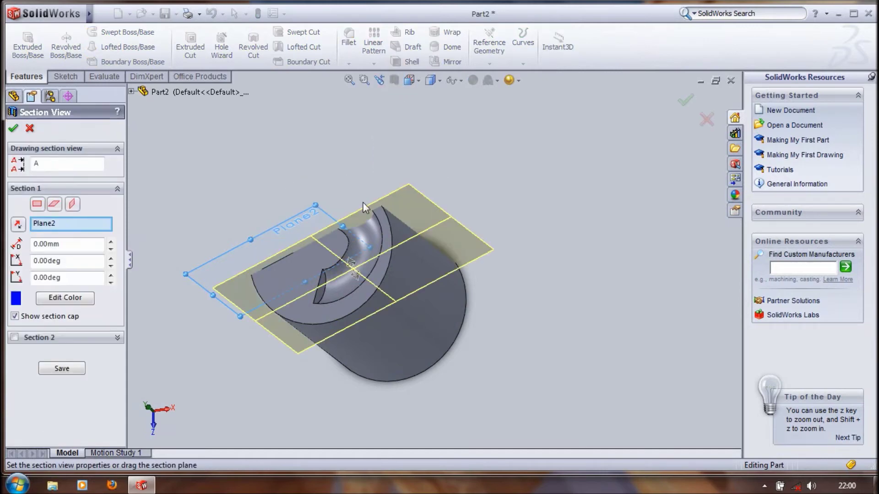
Offset the section plane from Plane2 to 8.00mm, then 13.00mm, and close the section view.
mouse_move(358, 240)
middle_mouse_down()
mouse_move(449, 247)
mouse_move(425, 376)
mouse_move(361, 277)
middle_mouse_up()
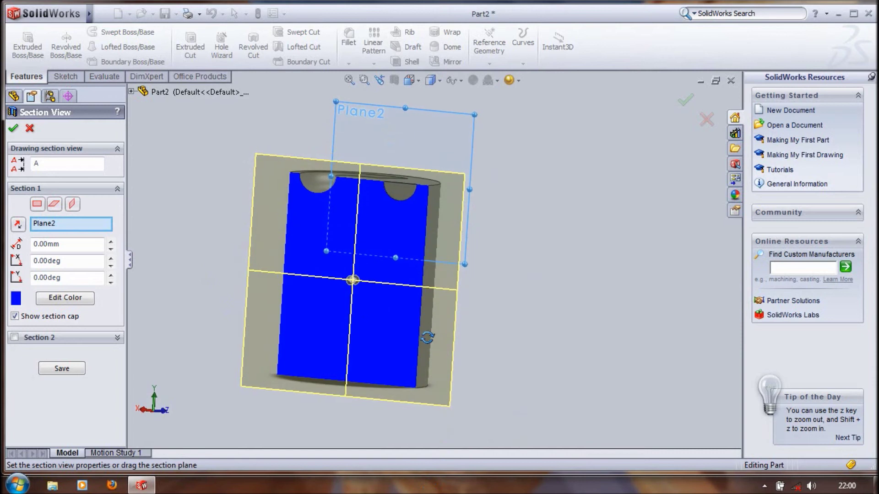
mouse_move(353, 279)
left_mouse_down()
mouse_move(345, 295)
mouse_move(343, 280)
left_mouse_up()
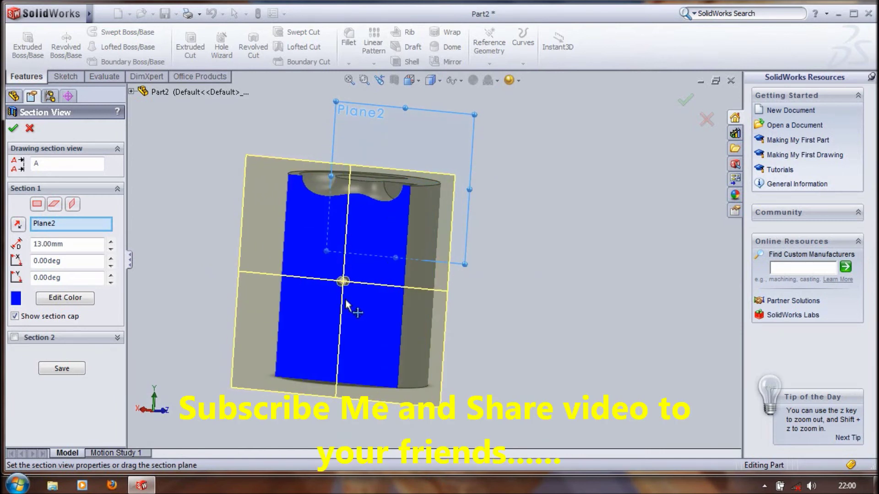
mouse_move(359, 308)
middle_mouse_down()
mouse_move(357, 326)
mouse_move(198, 178)
middle_mouse_up()
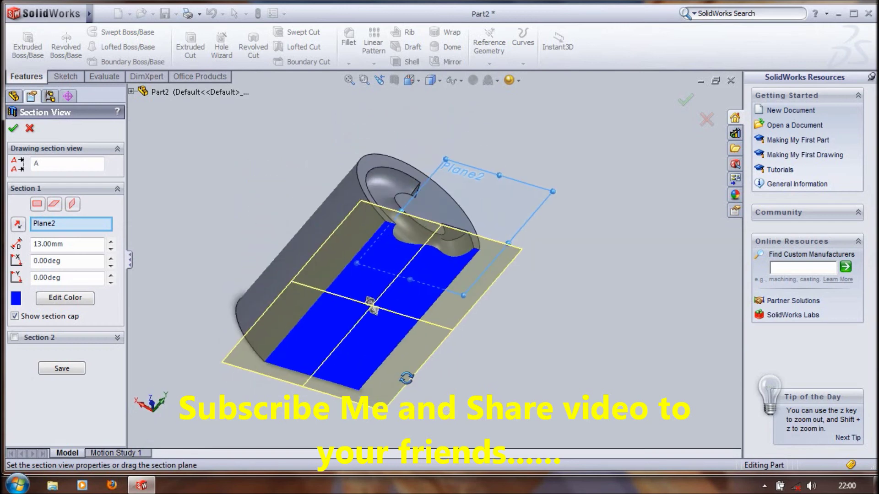
left_click(13, 128)
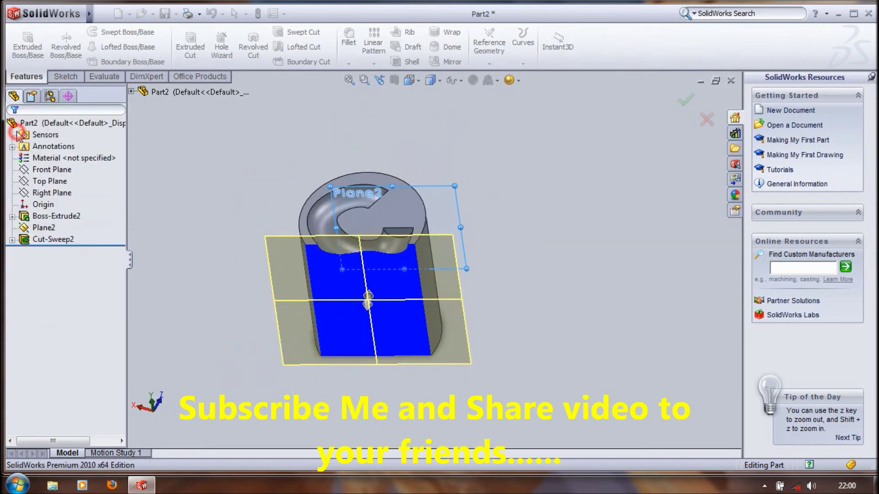